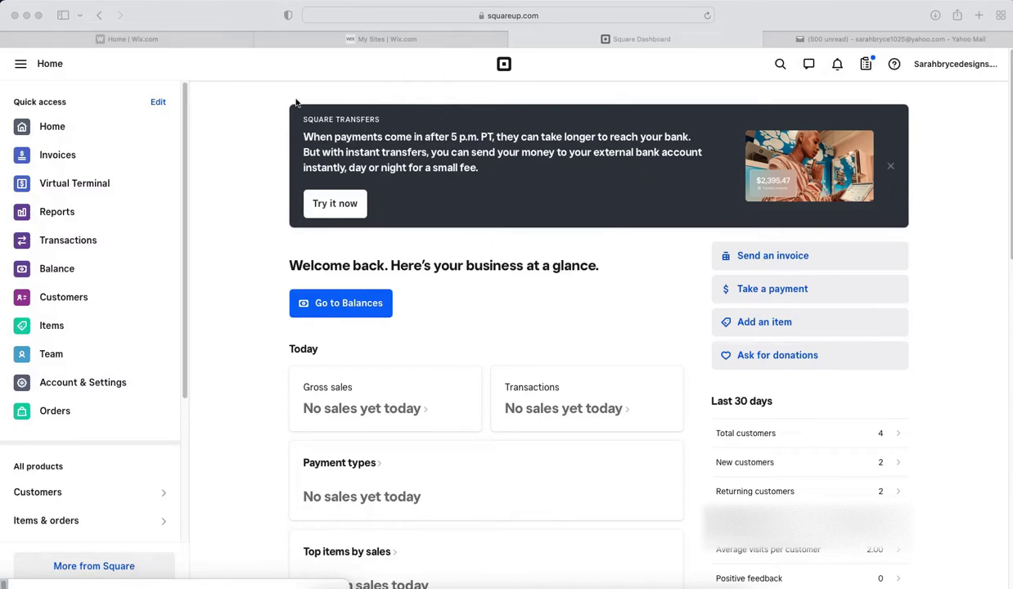
# - Go to Items & orders > Items to open the Item Library
pyautogui.scroll(-1, 76, 217)
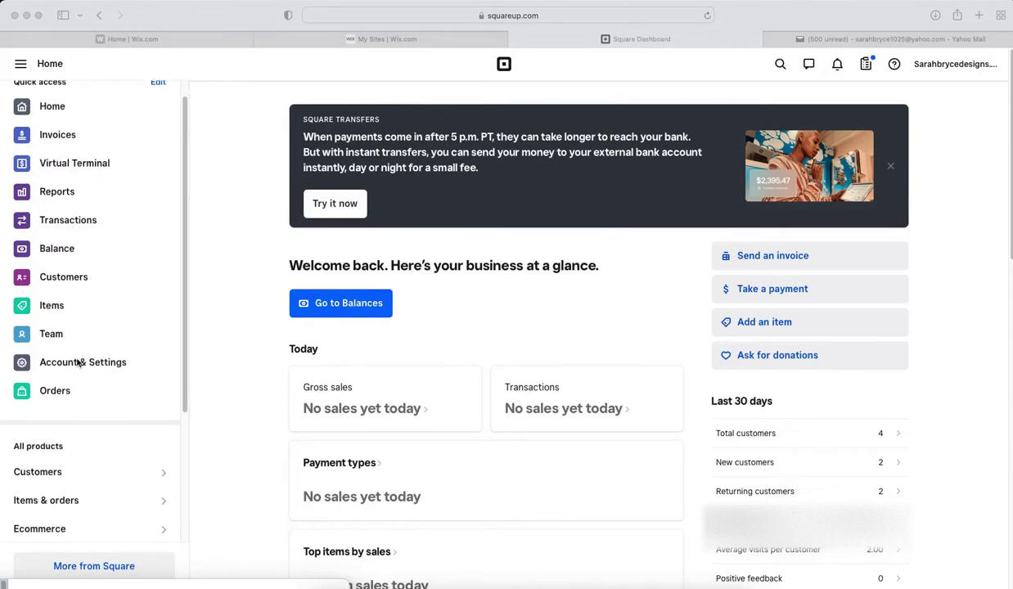
pyautogui.click(73, 504)
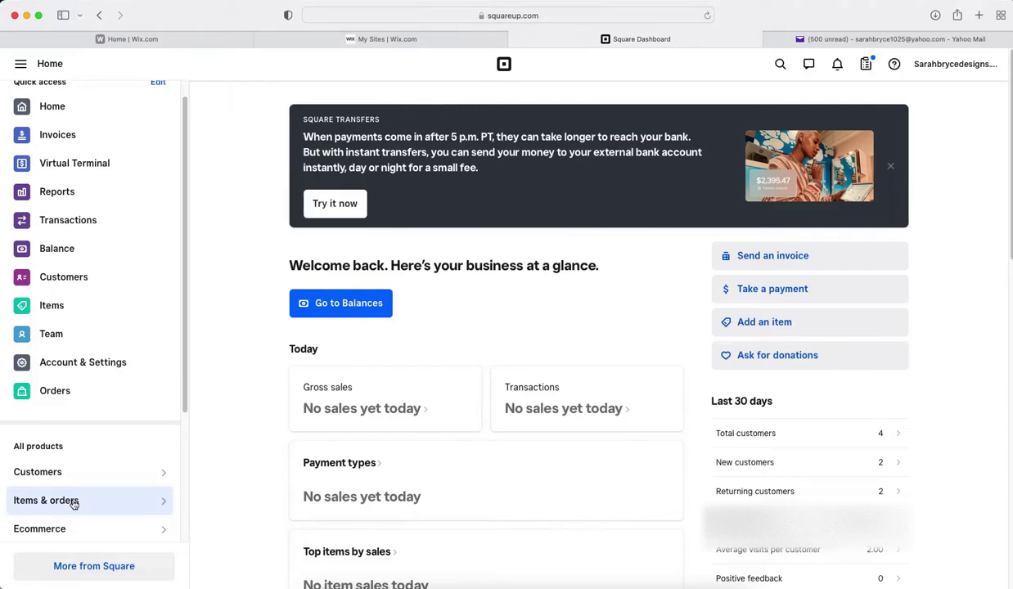
pyautogui.click(73, 500)
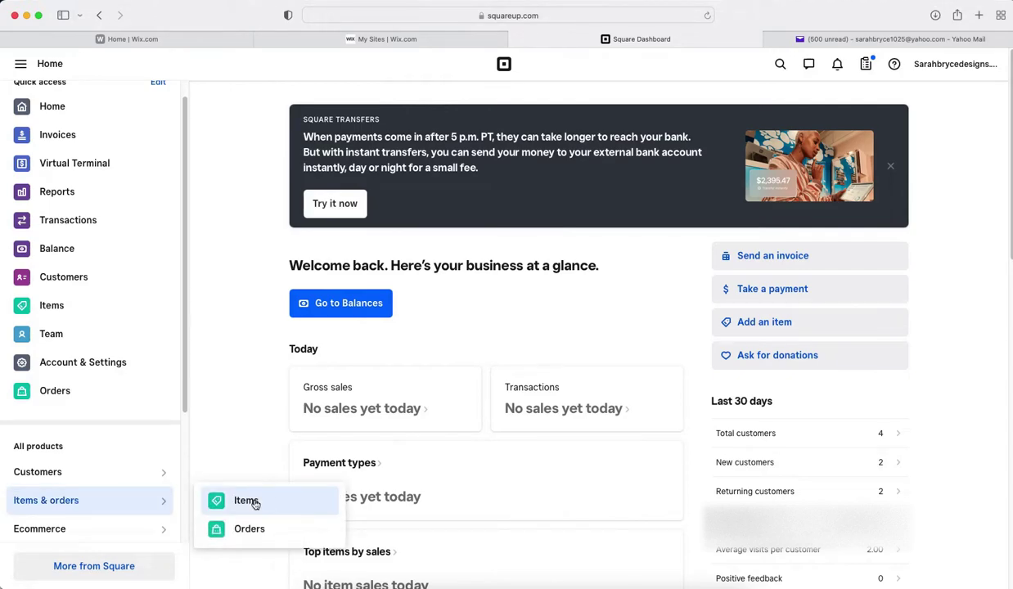
pyautogui.click(246, 501)
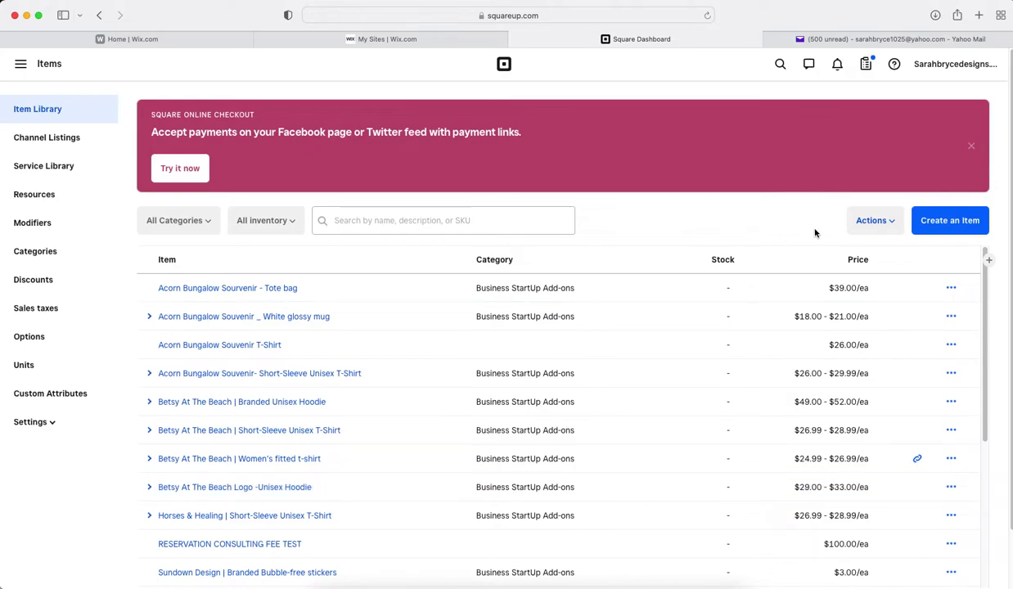
# - Start a new item named CONSULTING and leave its description empty
pyautogui.click(925, 219)
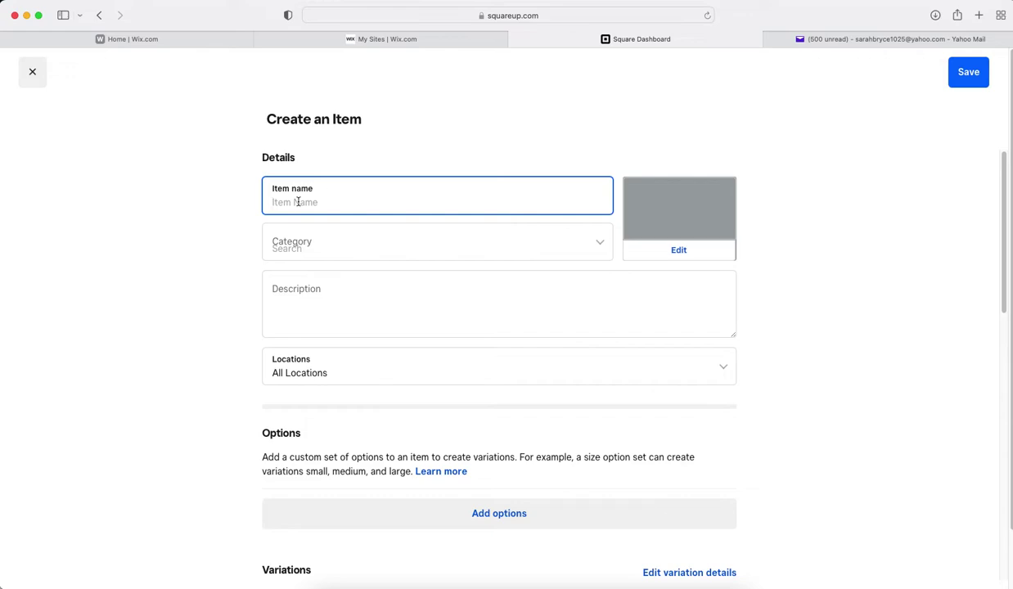
pyautogui.write('CONSULTI')
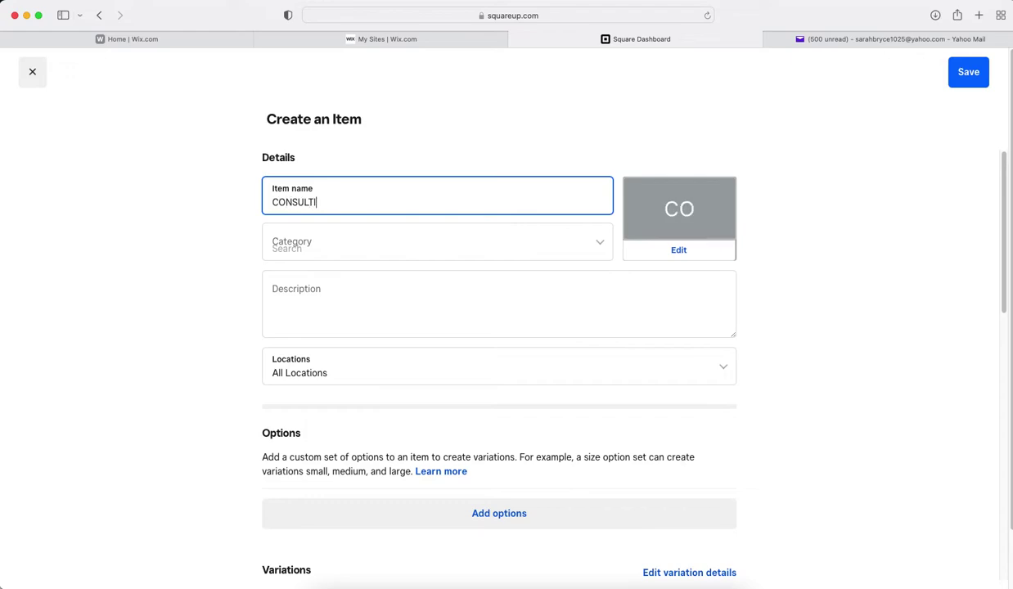
pyautogui.write('NG SESSION')
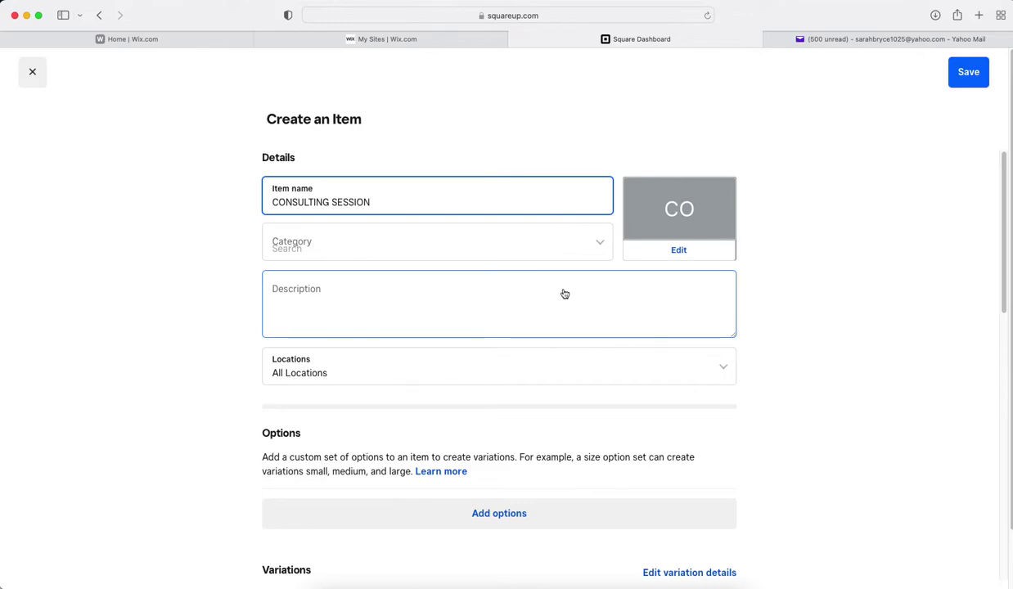
pyautogui.click(358, 289)
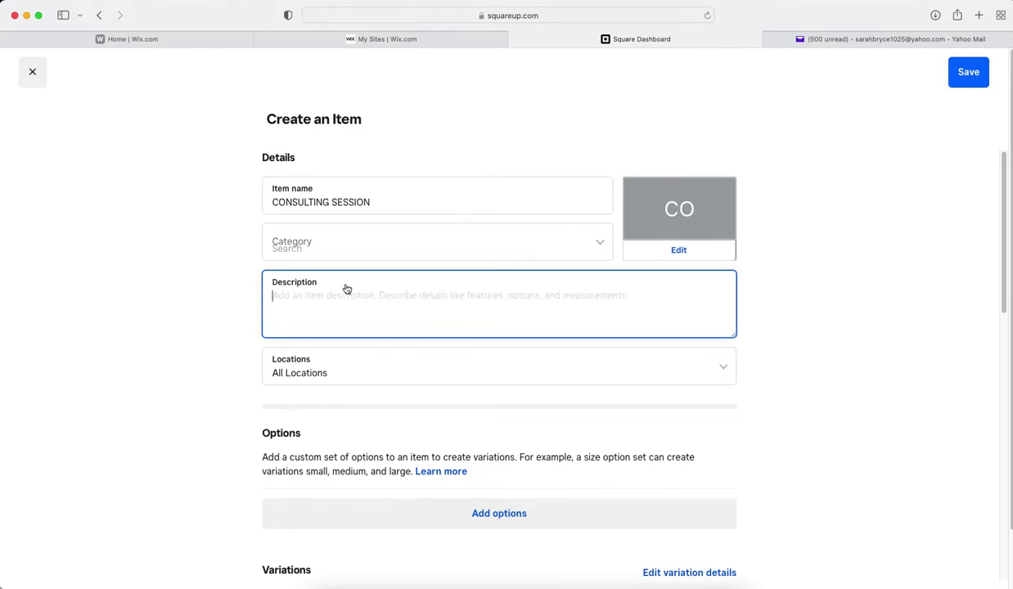
pyautogui.write('skdjfhskjdhfskdfjh')
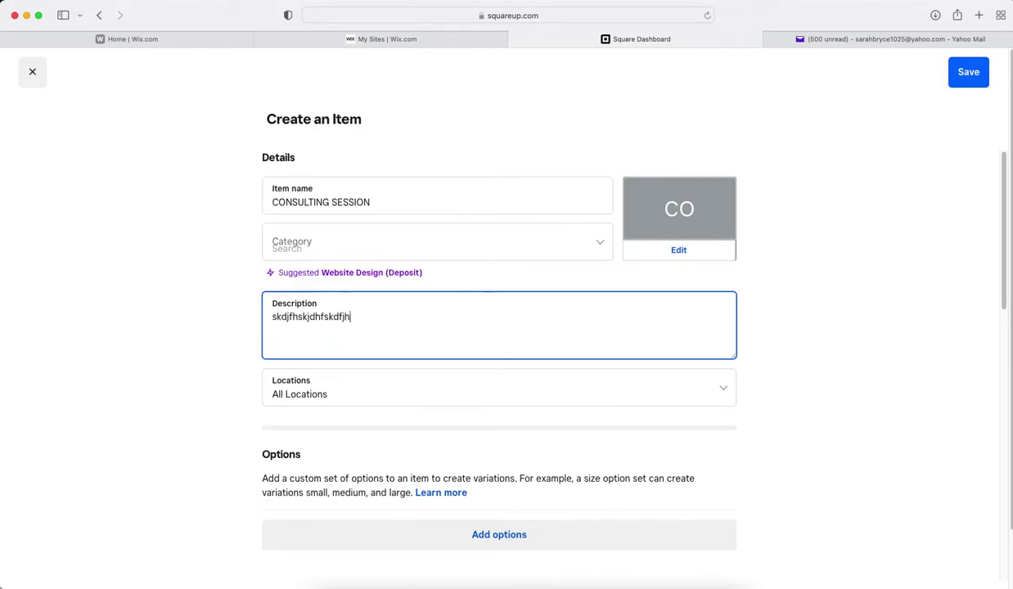
pyautogui.moveTo(350, 317); pyautogui.dragTo(265, 317)
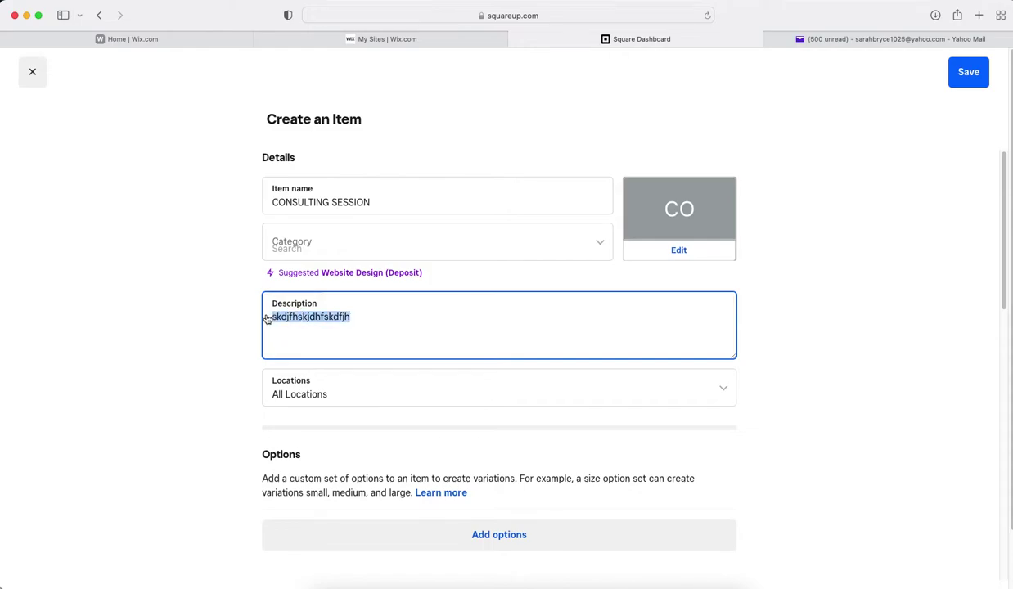
pyautogui.press('BackSpace')
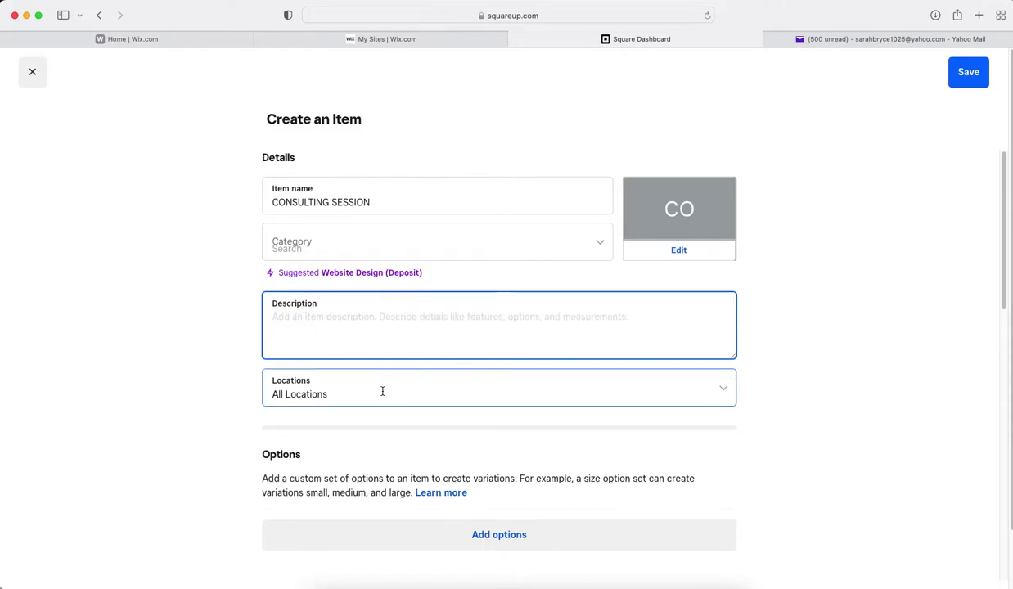
# - Set the item's price to $200.00
pyautogui.scroll(-1, 450, 399)
pyautogui.scroll(-3, 451, 399)
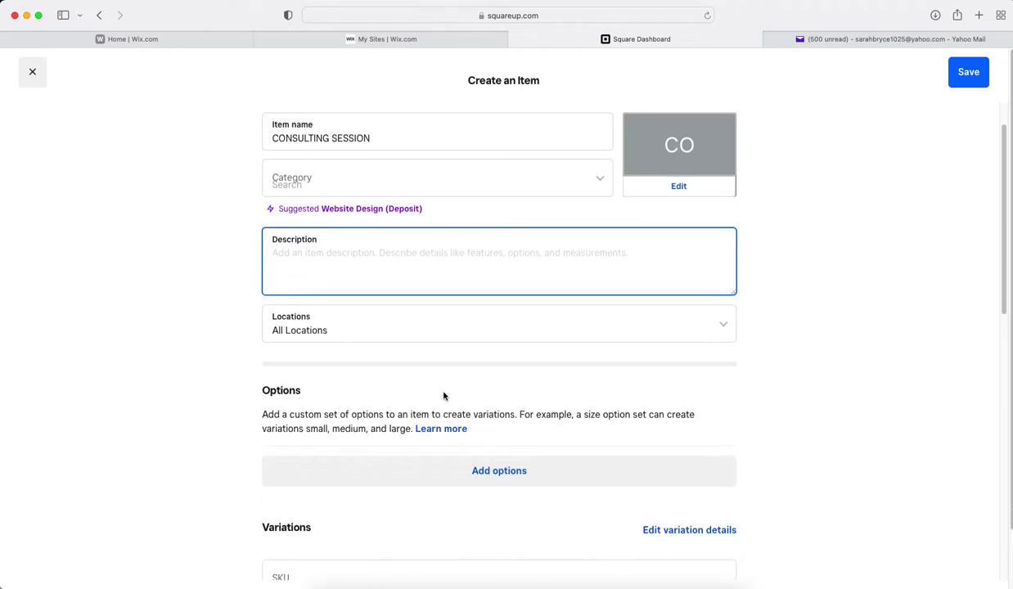
pyautogui.scroll(-5, 441, 393)
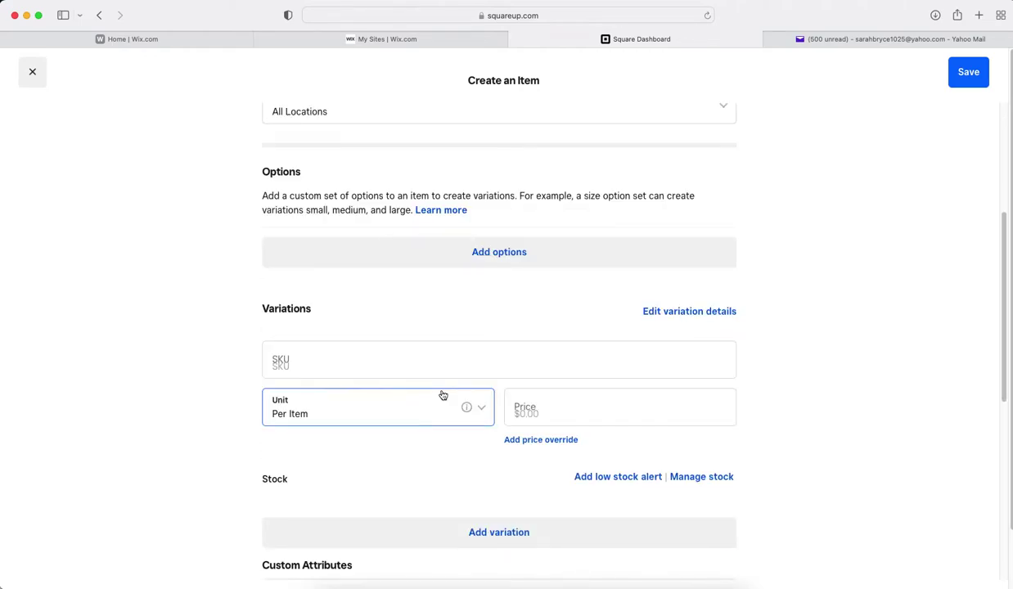
pyautogui.click(545, 411)
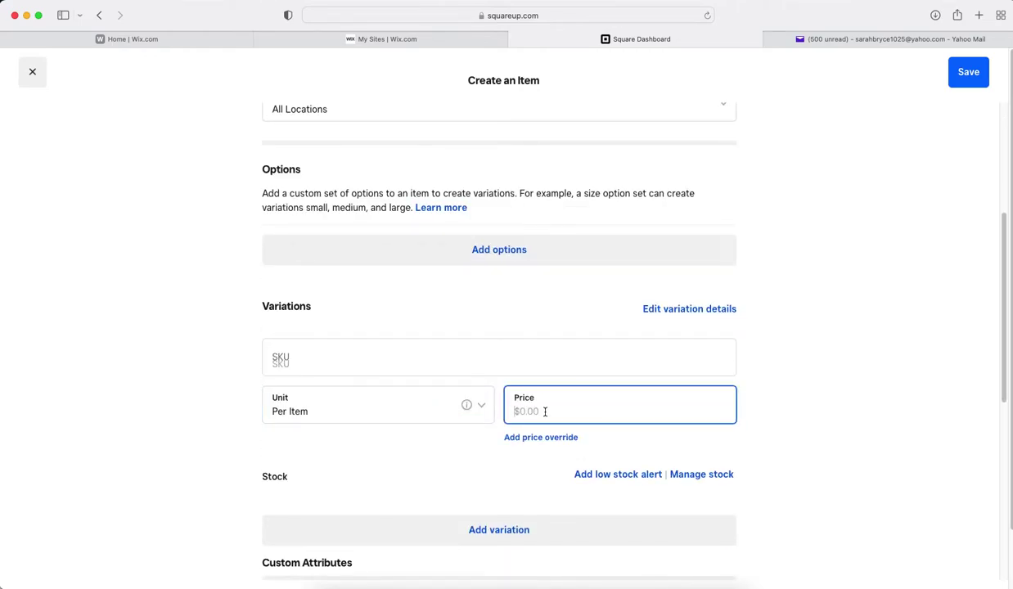
pyautogui.write('200.00')
pyautogui.click(532, 450)
pyautogui.scroll(-1, 431, 482)
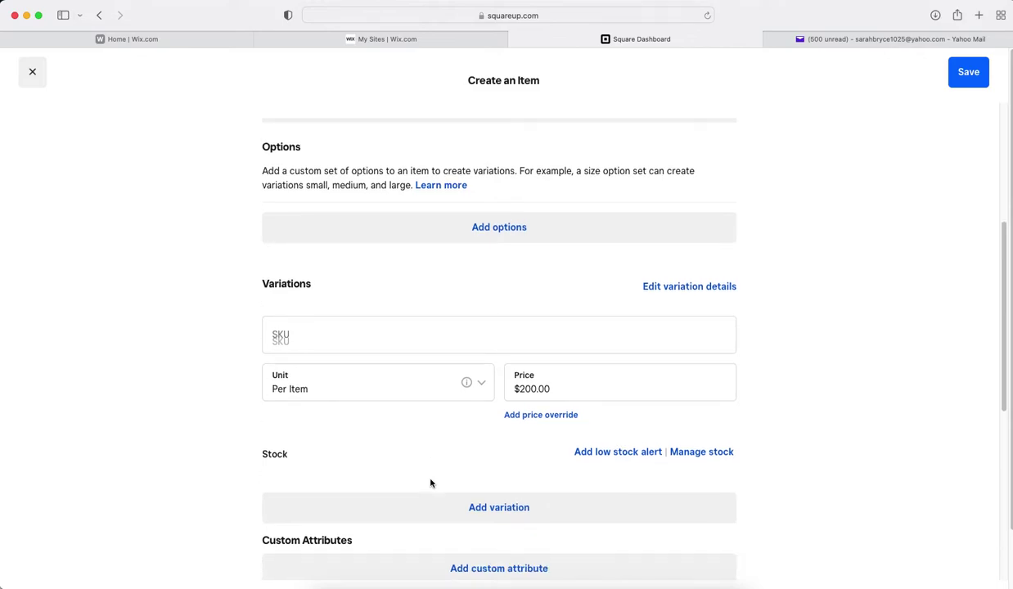
pyautogui.scroll(-10, 431, 482)
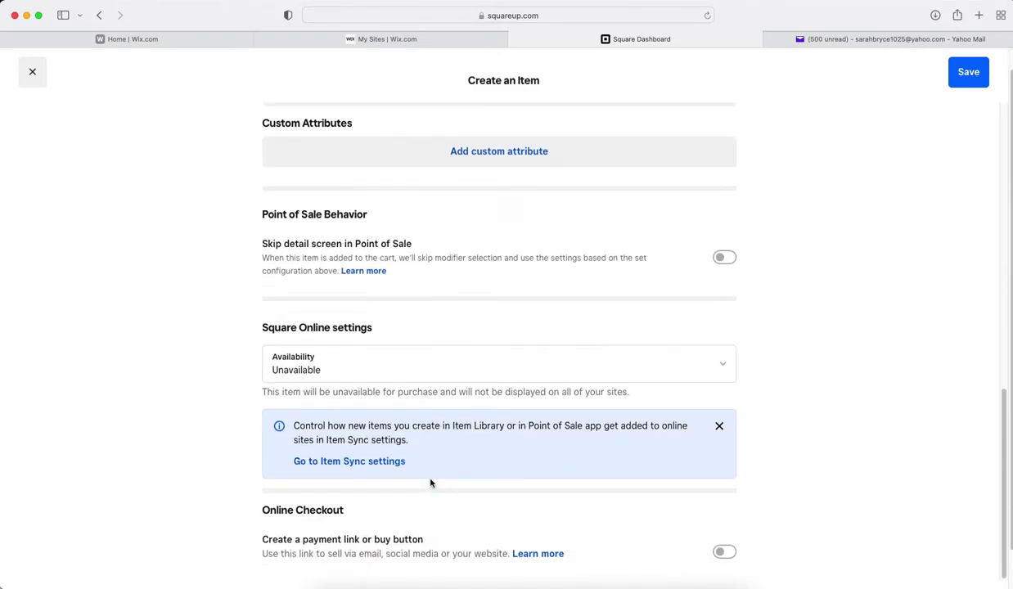
pyautogui.click(967, 75)
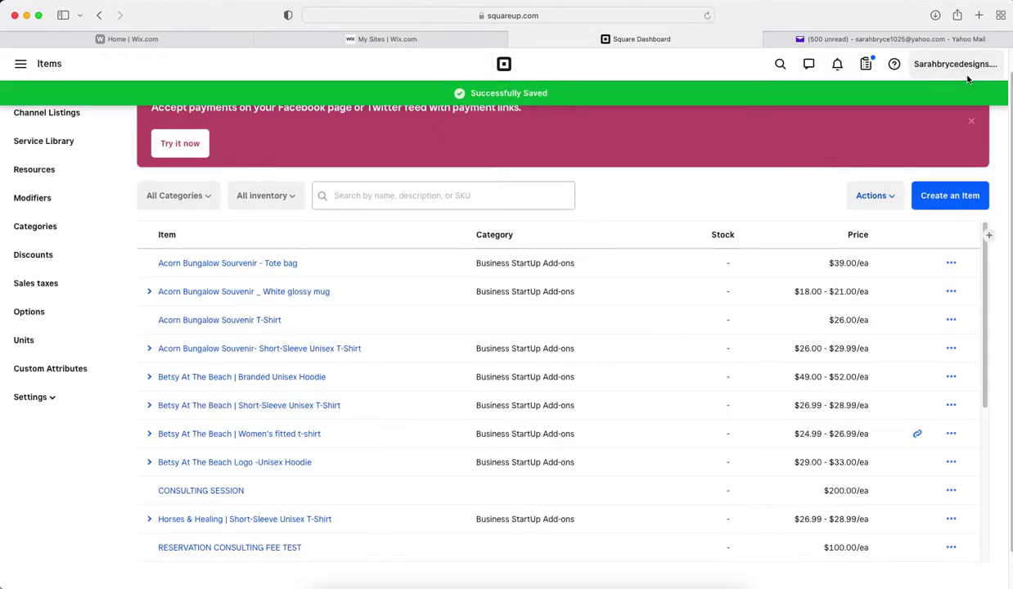
pyautogui.scroll(-5, 615, 368)
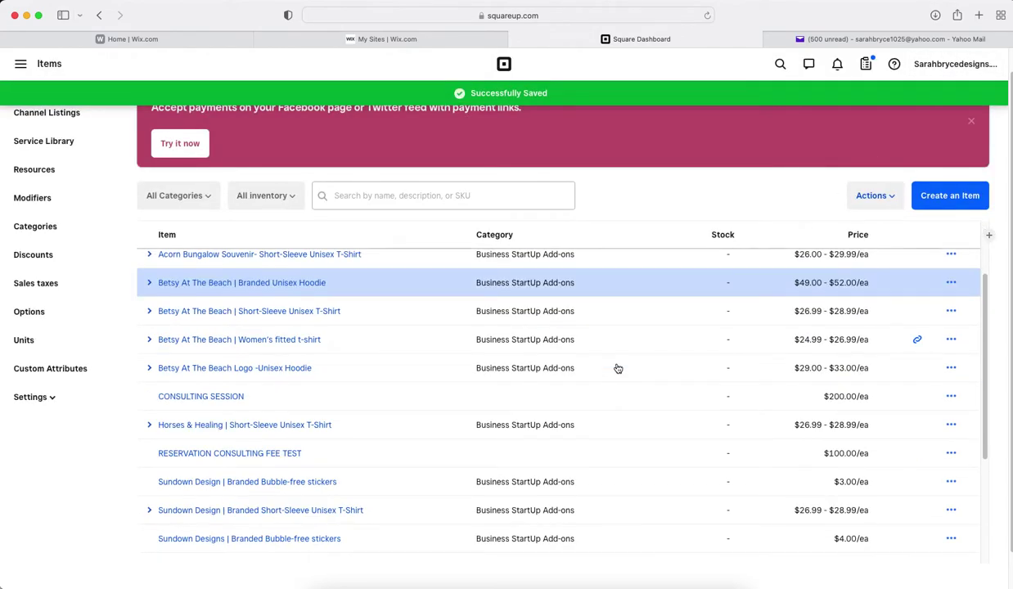
pyautogui.scroll(3, 615, 371)
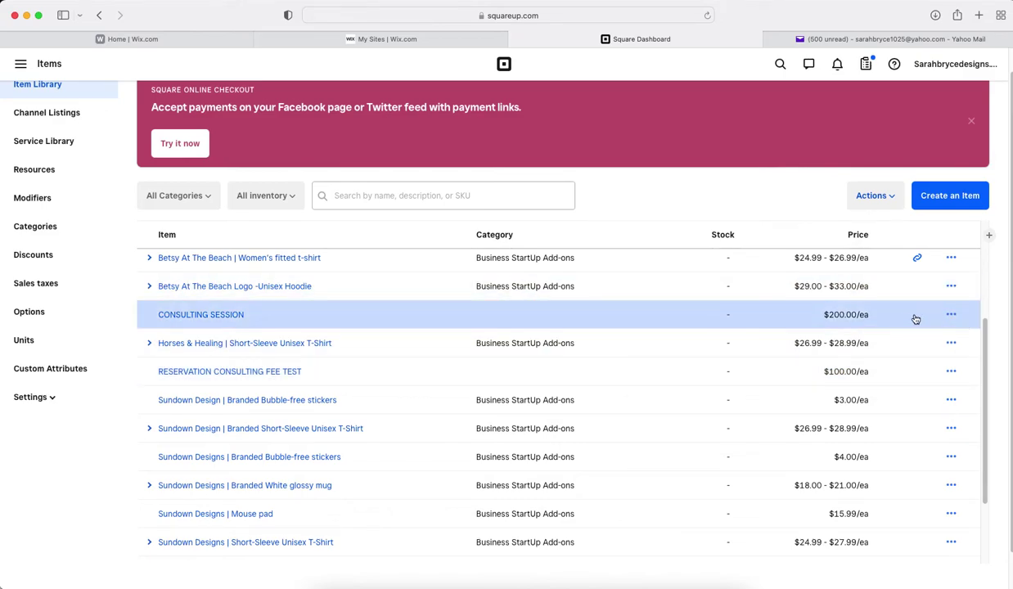
pyautogui.click(951, 315)
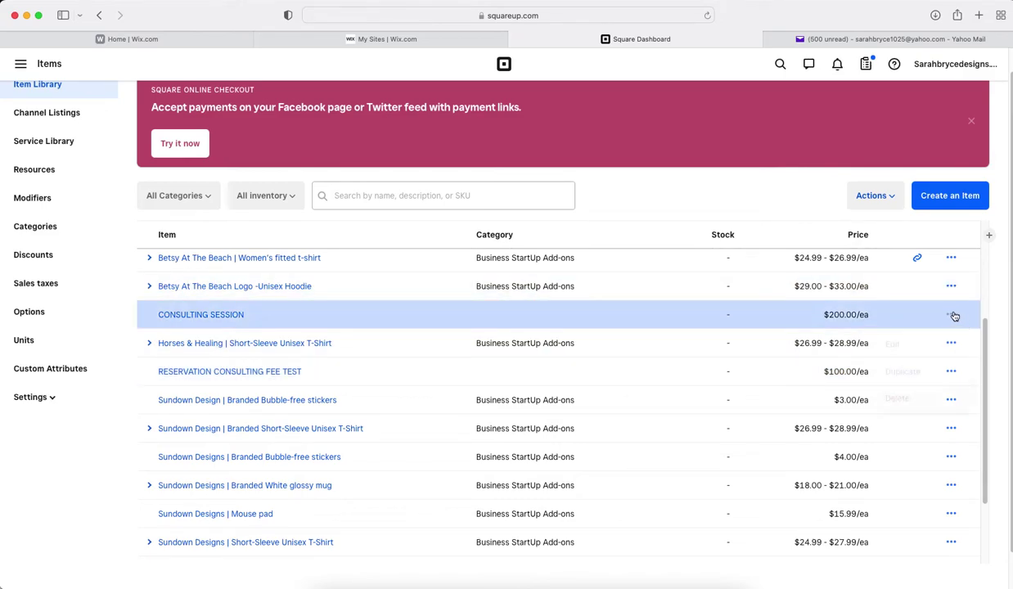
pyautogui.click(763, 316)
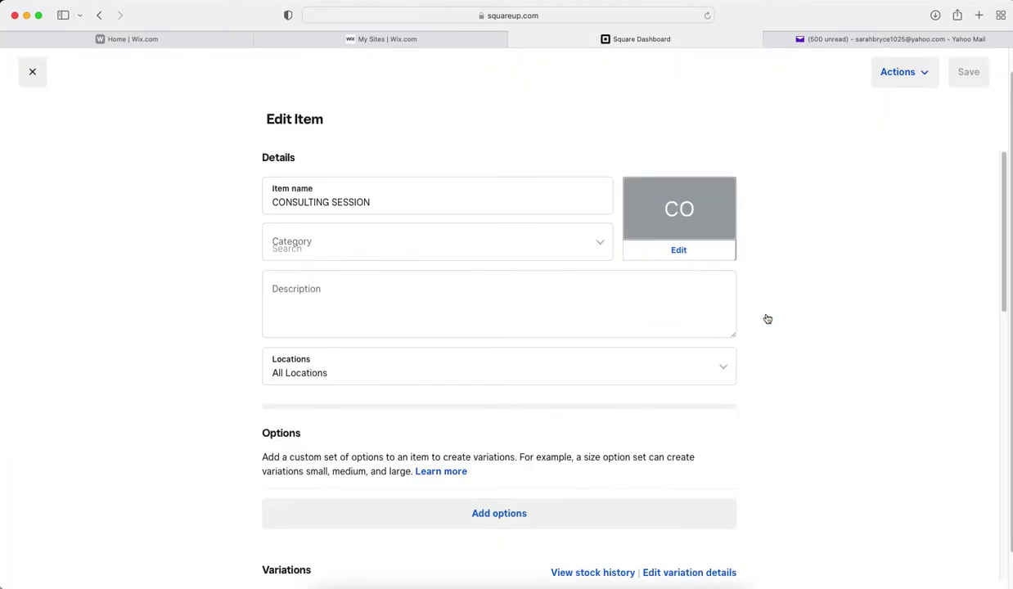
pyautogui.click(679, 251)
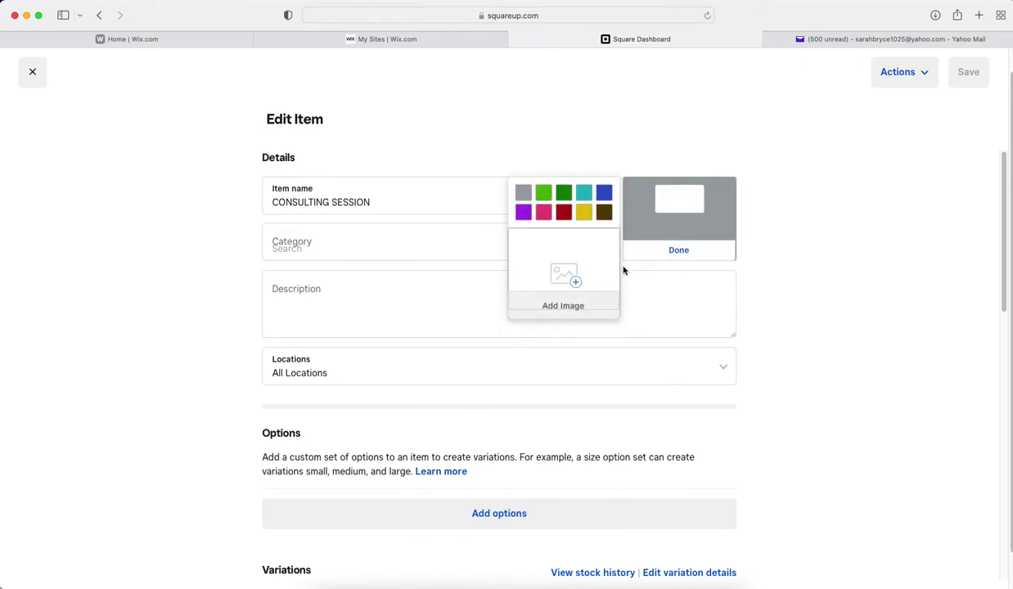
pyautogui.click(800, 252)
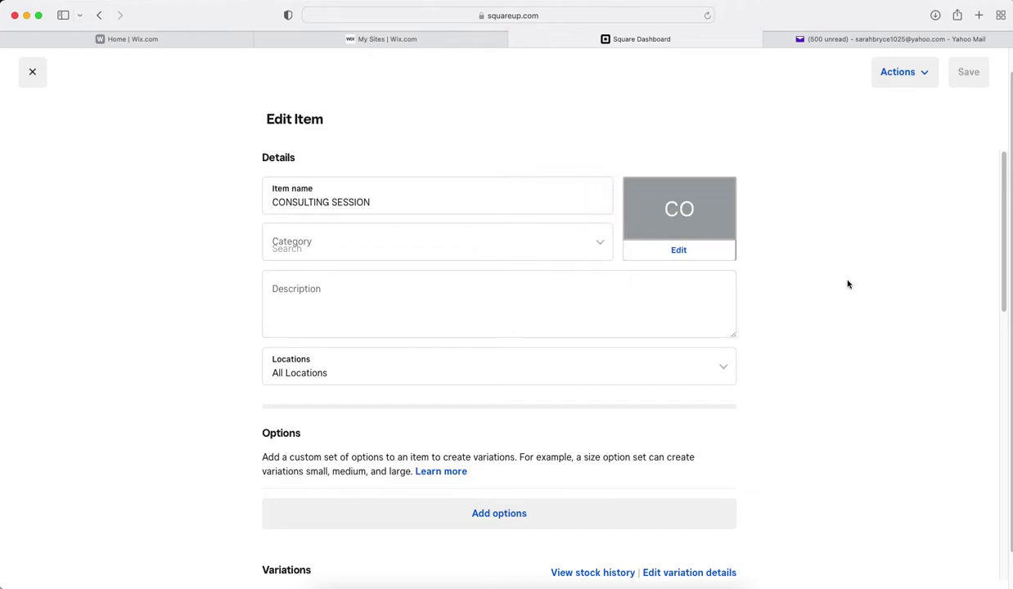
pyautogui.scroll(-1, 848, 284)
pyautogui.scroll(1, 848, 284)
pyautogui.scroll(-2, 848, 283)
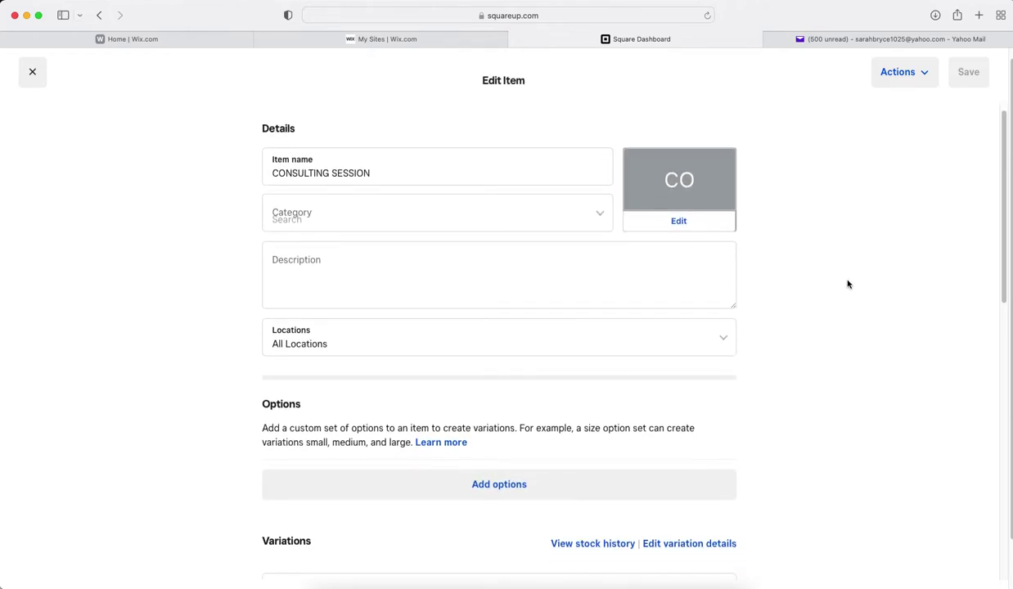
pyautogui.scroll(2, 847, 284)
pyautogui.scroll(-3, 847, 284)
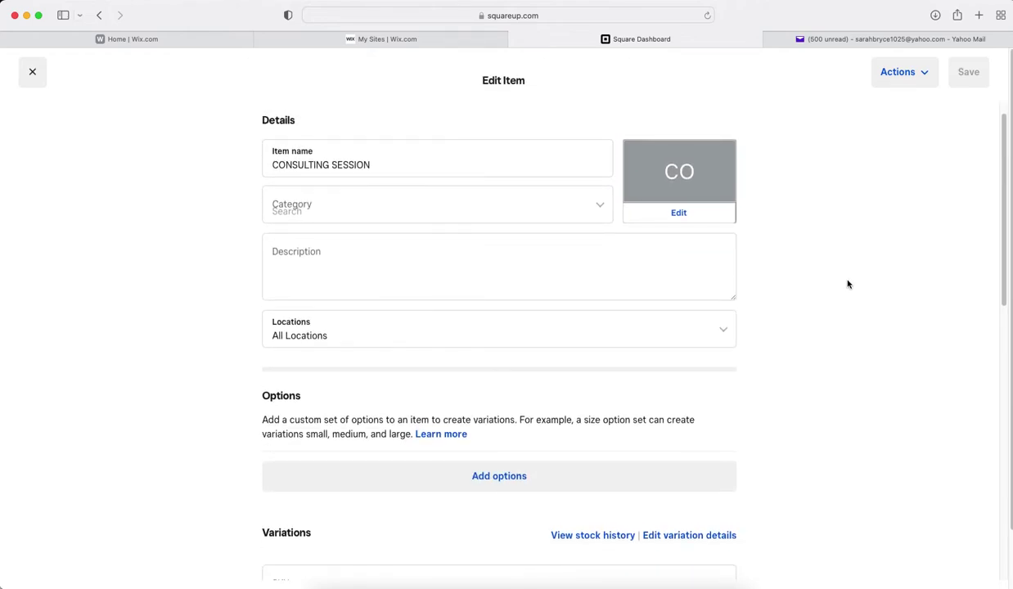
pyautogui.click(391, 280)
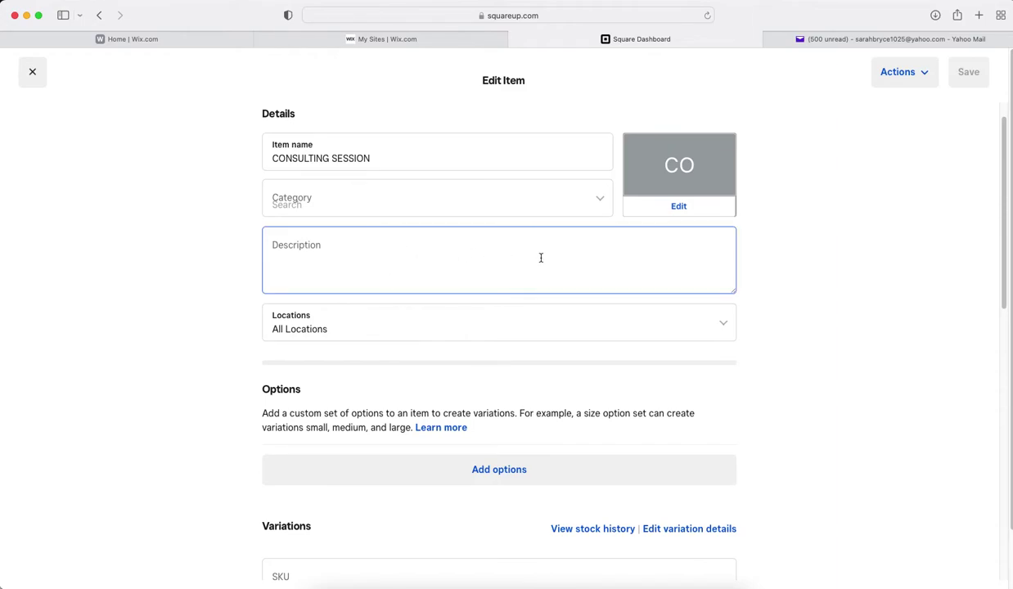
pyautogui.click(800, 256)
pyautogui.click(309, 235)
pyautogui.click(804, 328)
pyautogui.scroll(-1, 822, 363)
pyautogui.scroll(-5, 822, 363)
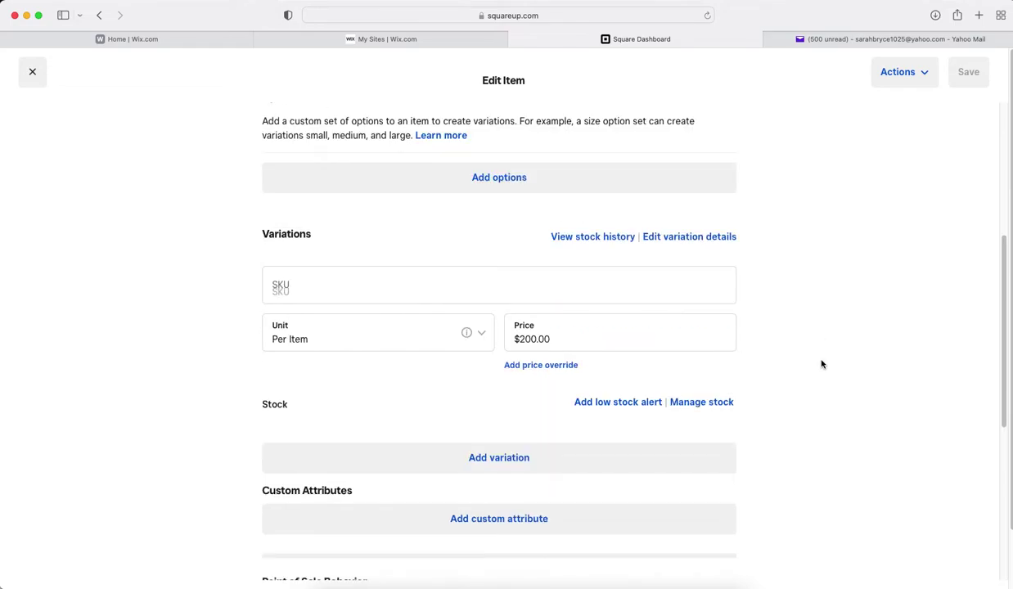
pyautogui.scroll(4, 822, 363)
pyautogui.scroll(3, 822, 363)
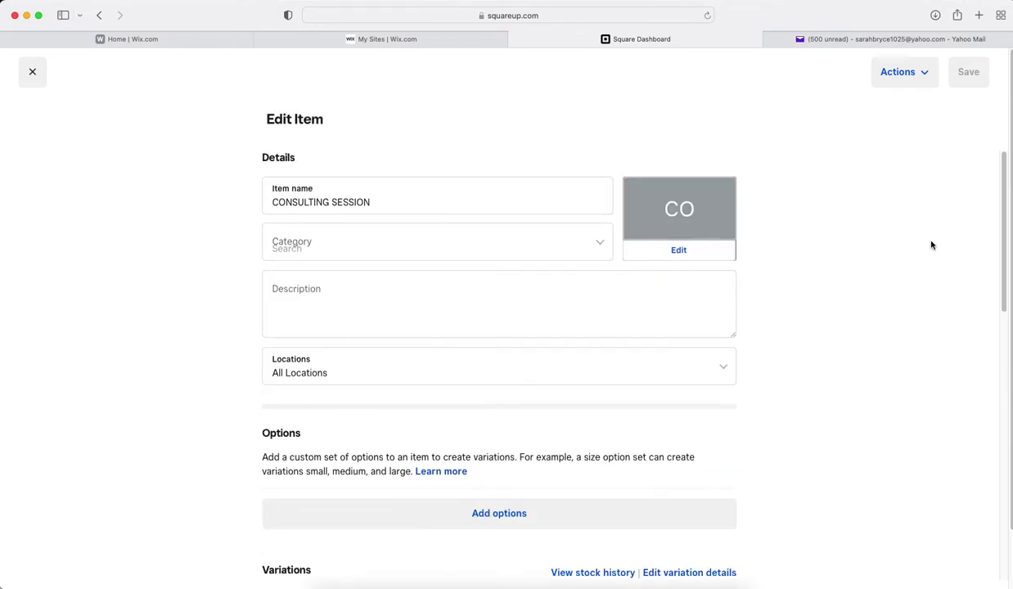
pyautogui.click(924, 75)
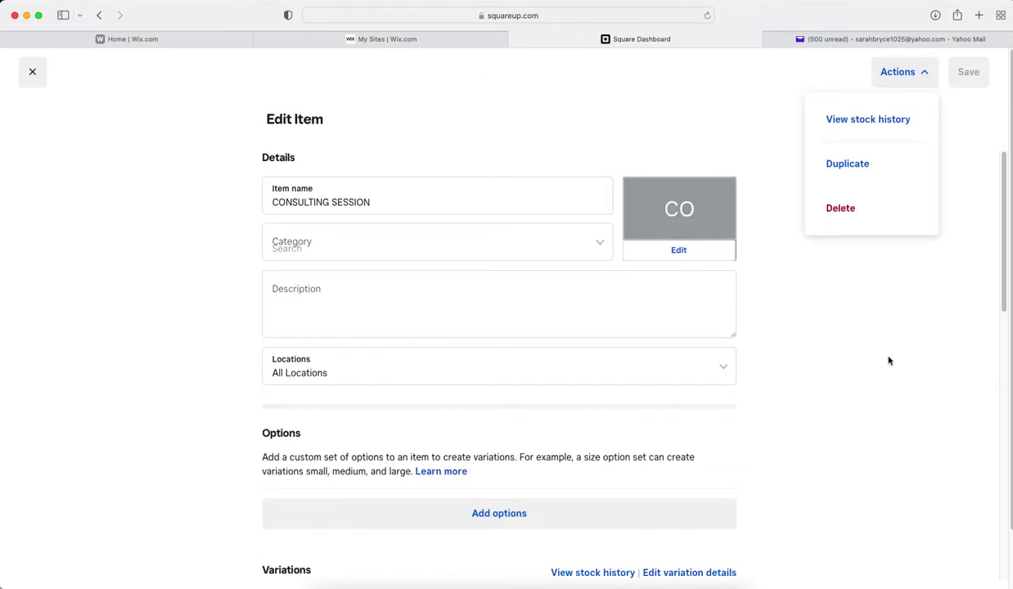
pyautogui.click(773, 441)
pyautogui.scroll(-5, 774, 441)
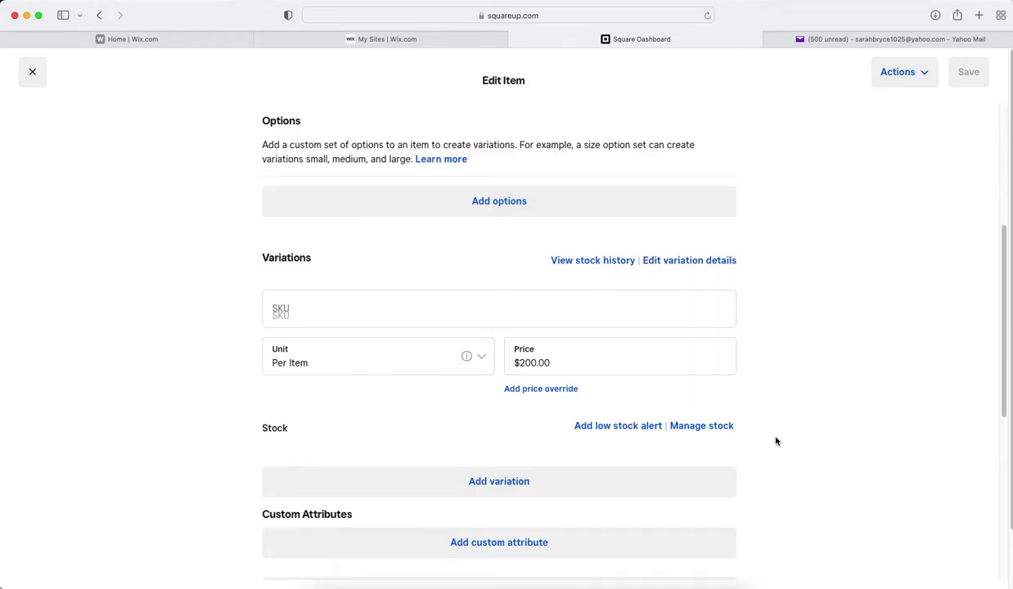
pyautogui.scroll(-6, 777, 441)
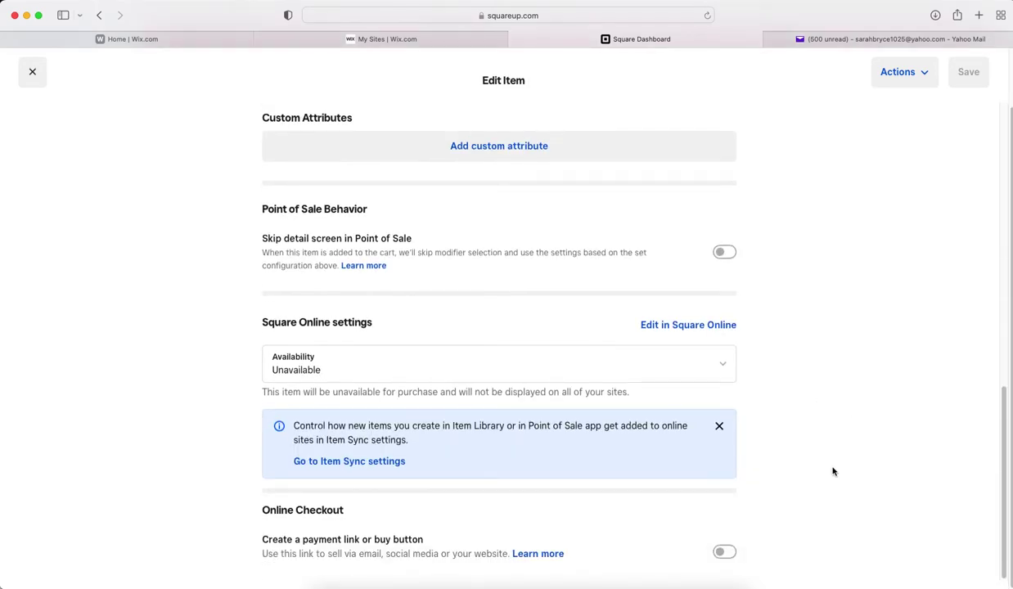
# - Enable a payment link, create a buy button for CONSULTING SESSION, and copy its embed code
pyautogui.click(339, 542)
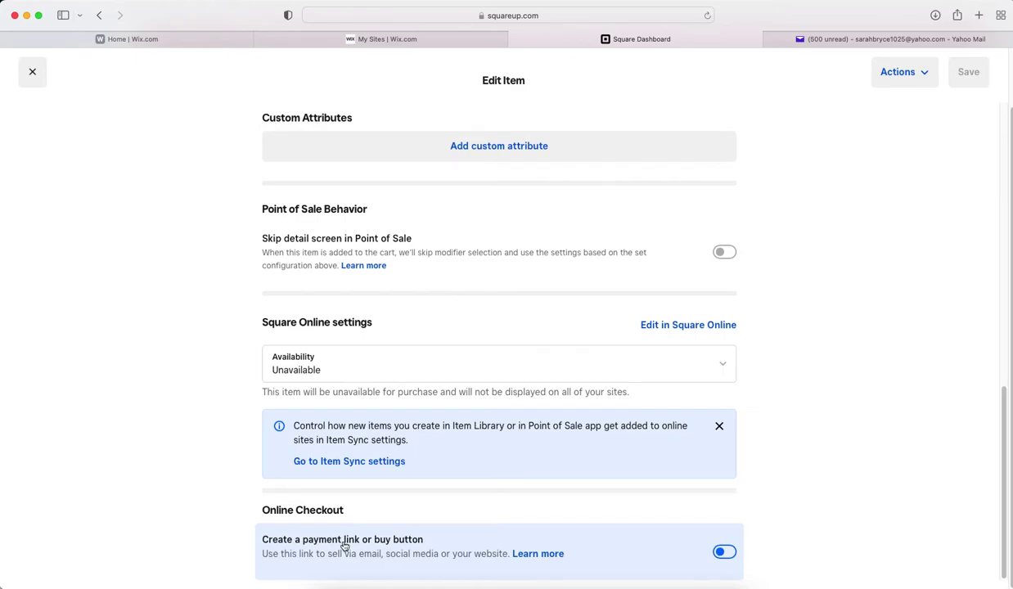
pyautogui.click(344, 547)
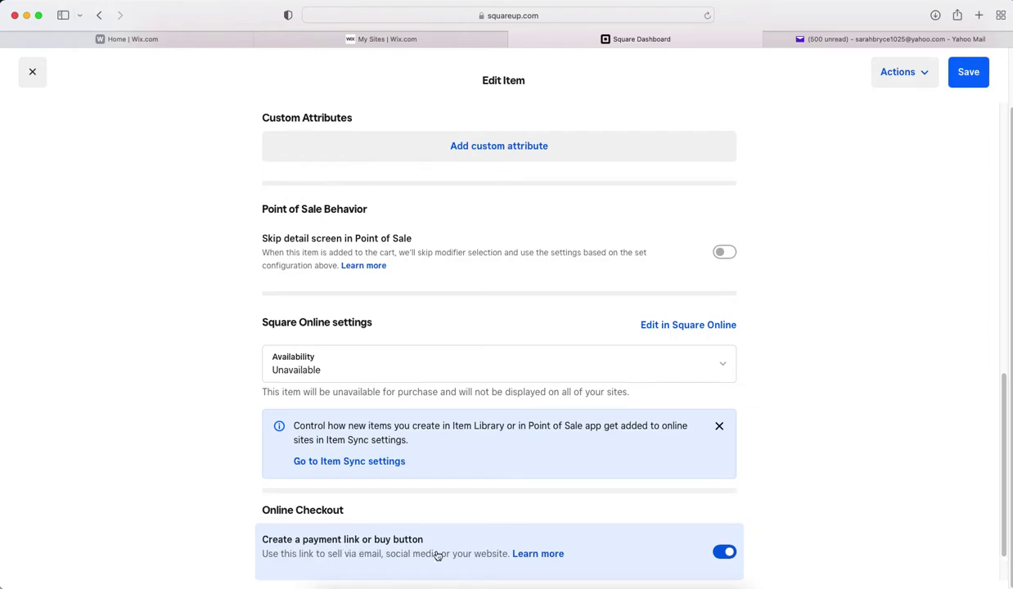
pyautogui.scroll(-1, 434, 553)
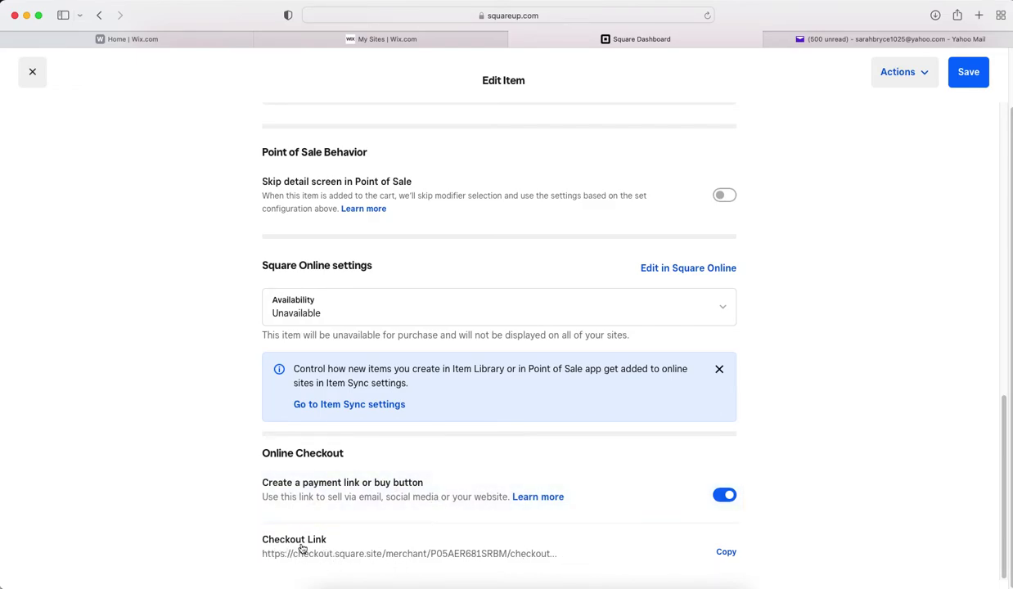
pyautogui.click(727, 553)
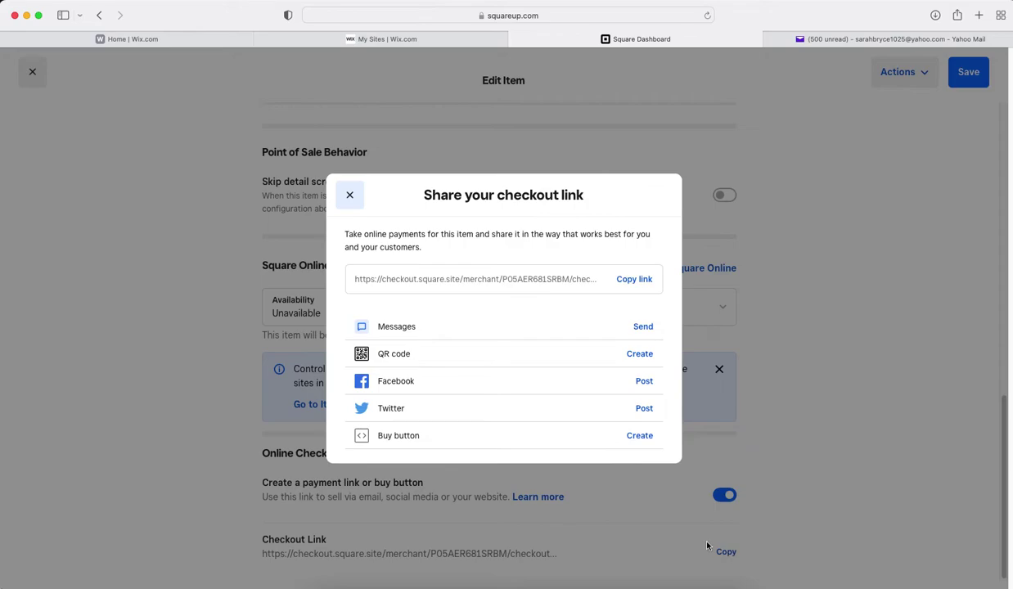
pyautogui.click(630, 437)
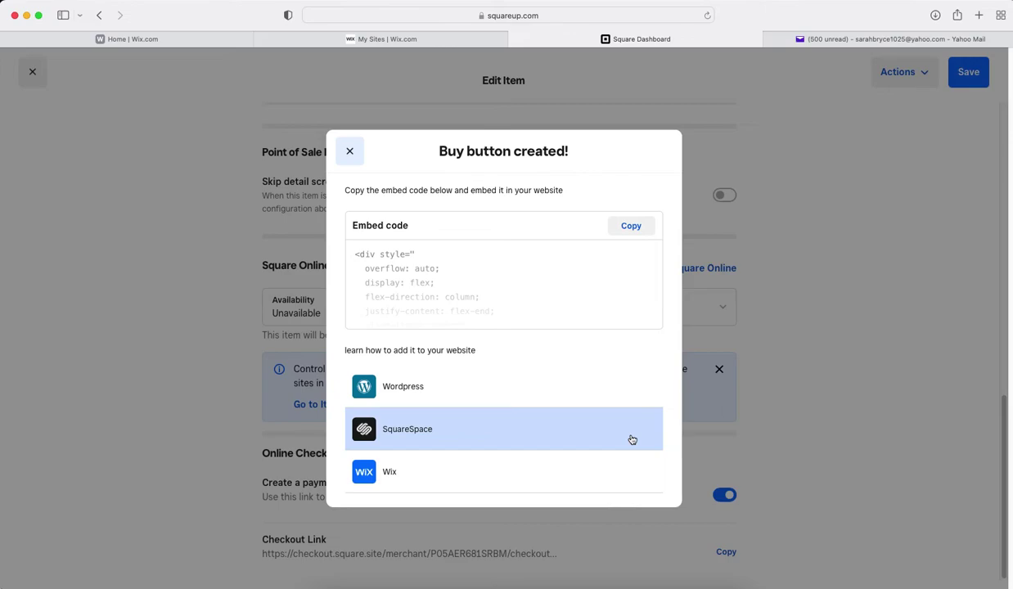
pyautogui.click(632, 226)
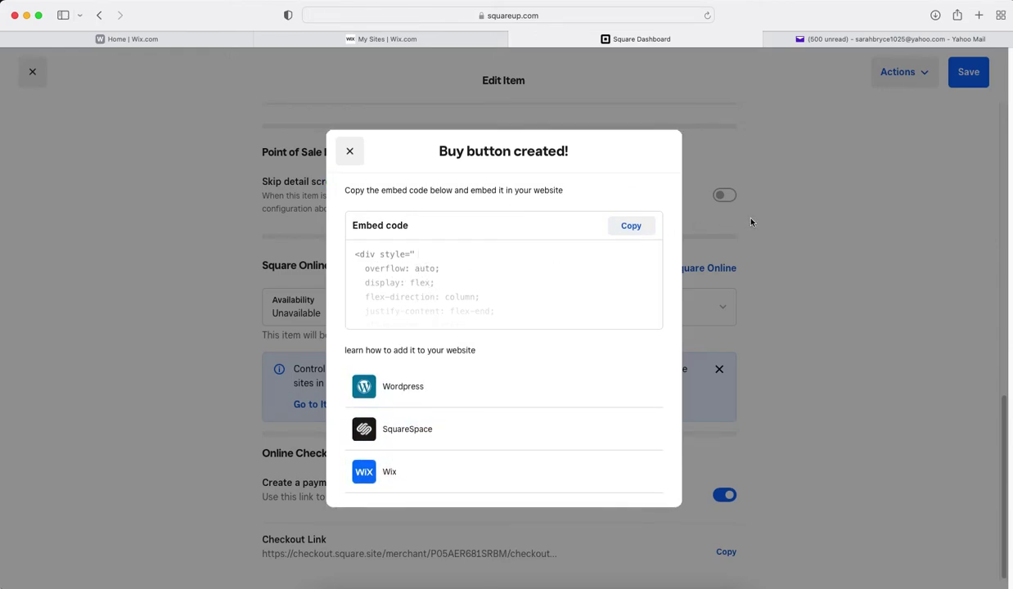
# - Paste the copied buy-button embed code into the body of a new Yahoo Mail message
pyautogui.click(809, 36)
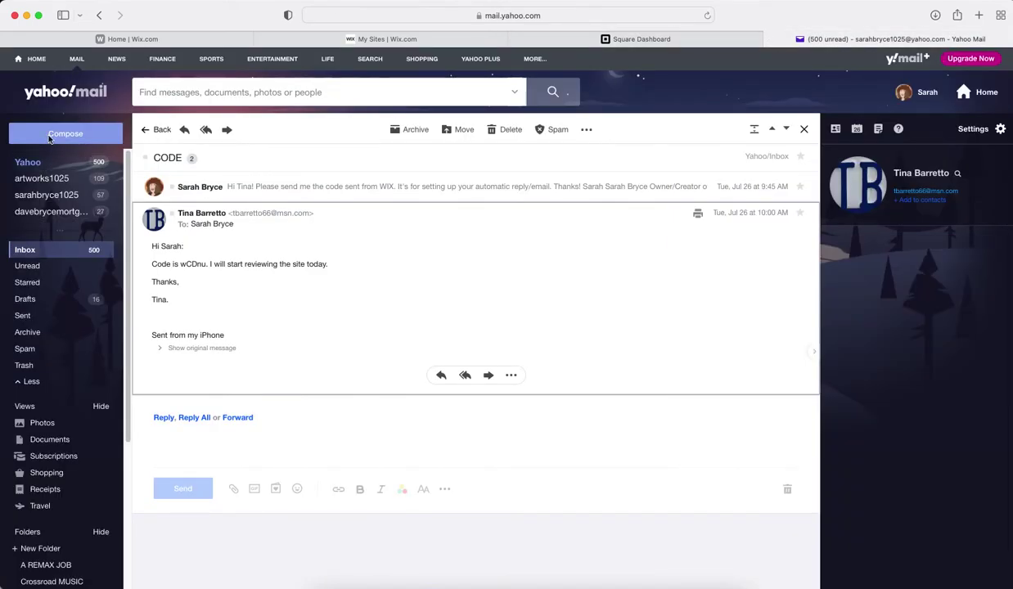
pyautogui.click(47, 135)
pyautogui.click(173, 214)
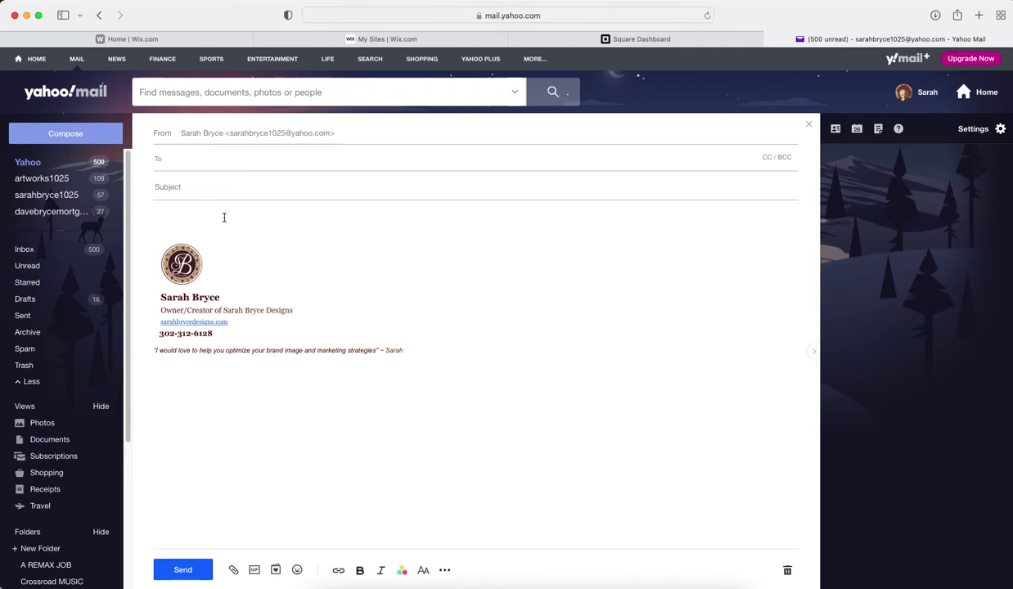
pyautogui.press('super+v')
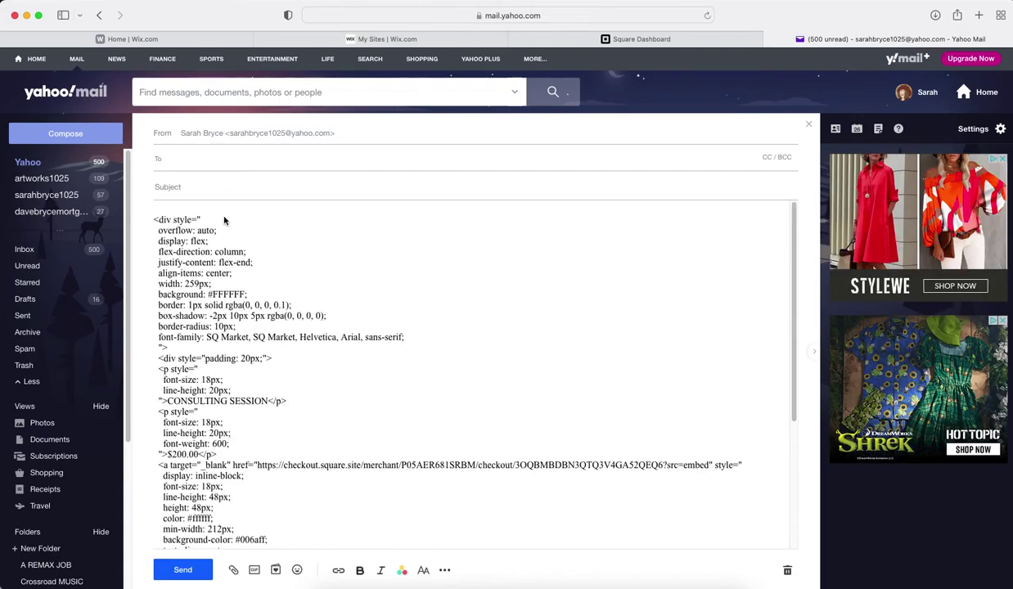
pyautogui.scroll(-5, 408, 384)
pyautogui.scroll(3, 408, 385)
pyautogui.scroll(2, 408, 384)
pyautogui.scroll(-2, 375, 291)
pyautogui.scroll(-4, 375, 295)
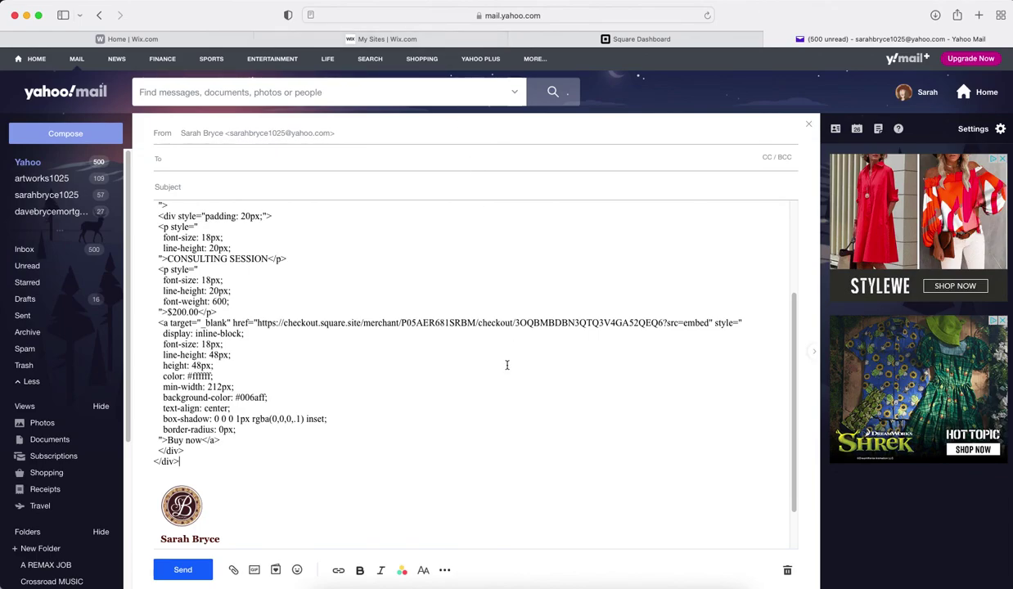
pyautogui.scroll(5, 495, 409)
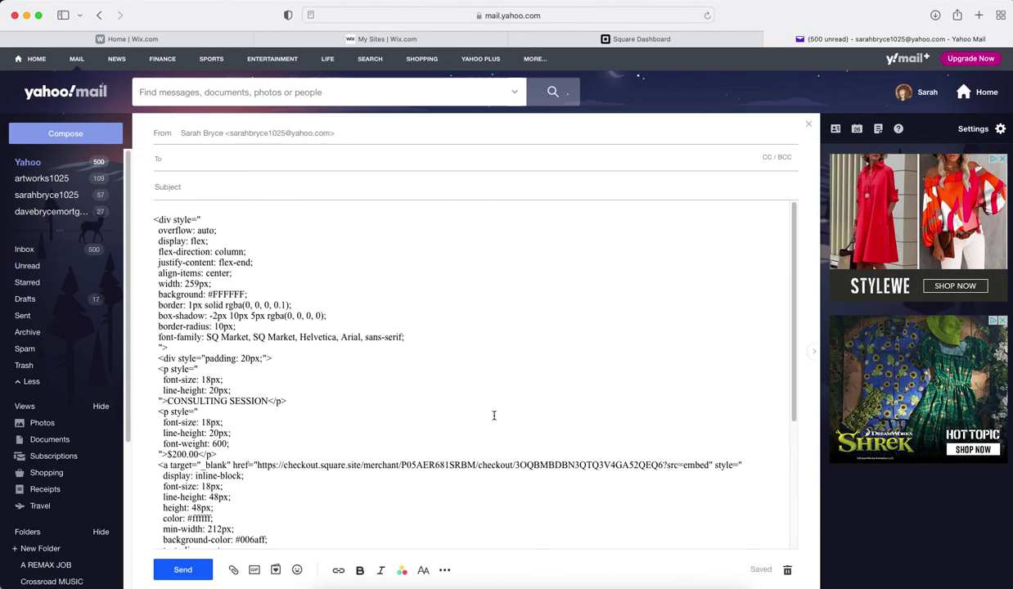
pyautogui.scroll(-5, 493, 415)
pyautogui.scroll(1, 492, 419)
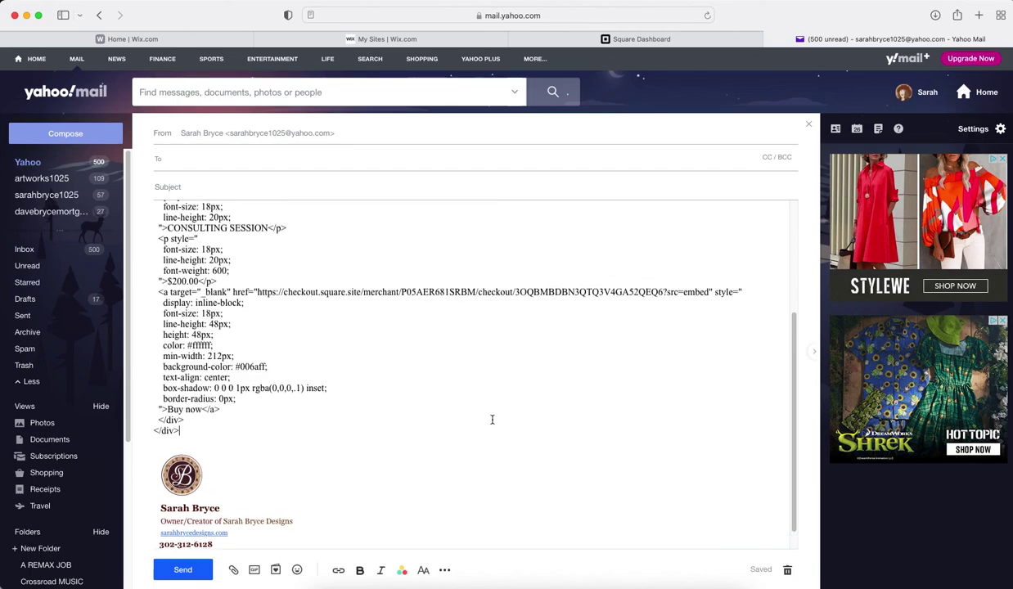
pyautogui.scroll(-1, 492, 418)
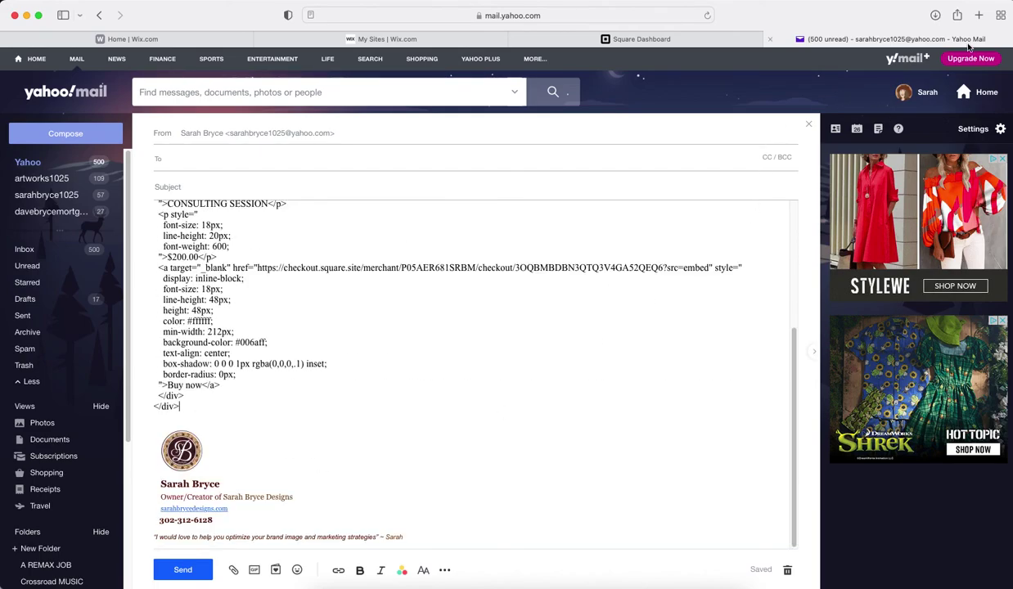